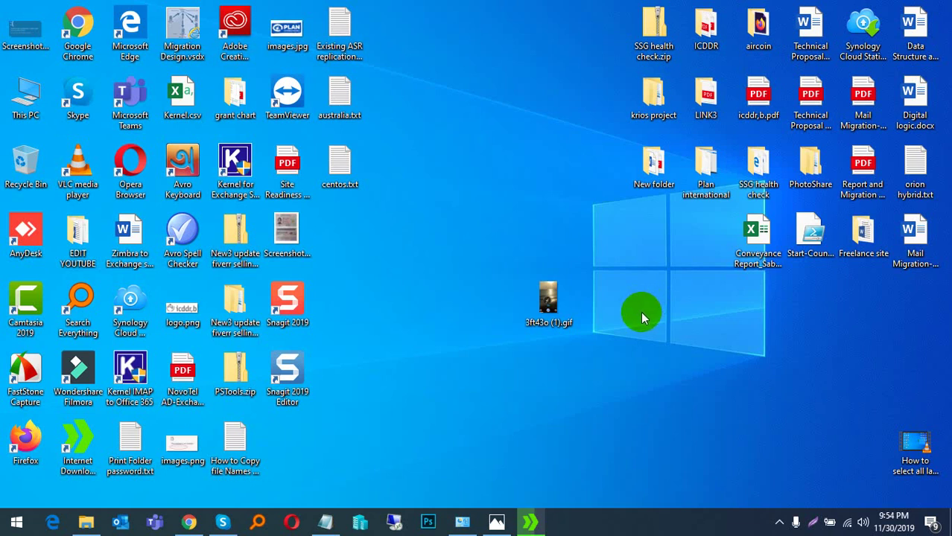
- View the saved error screenshot in Photos, then close it to reveal the desktop
{"action": "left_click", "coordinate": [494, 525]}
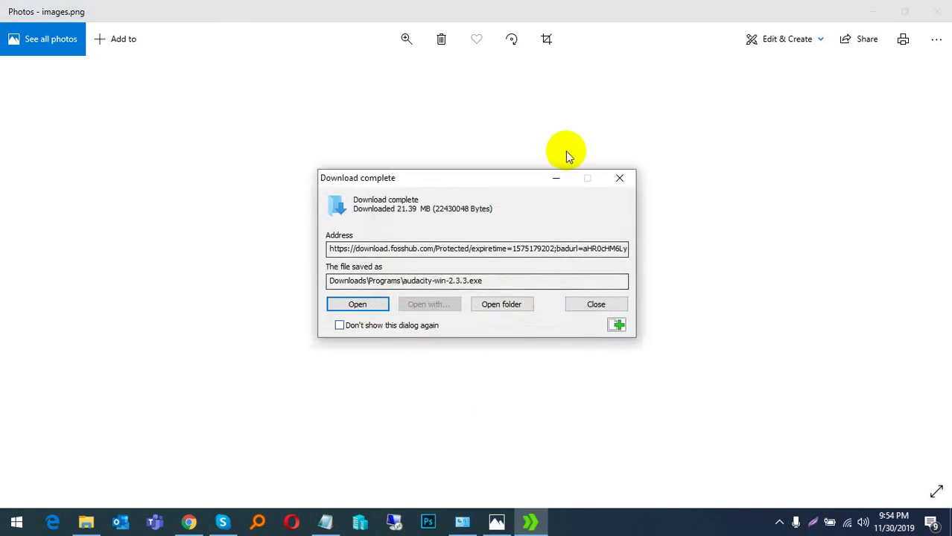
{"action": "left_click", "coordinate": [557, 177]}
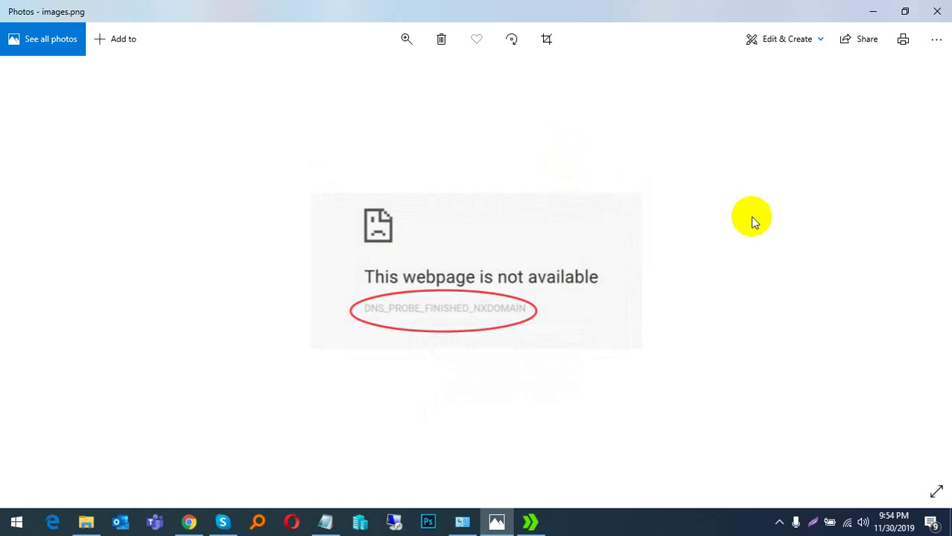
{"action": "left_click", "coordinate": [870, 9]}
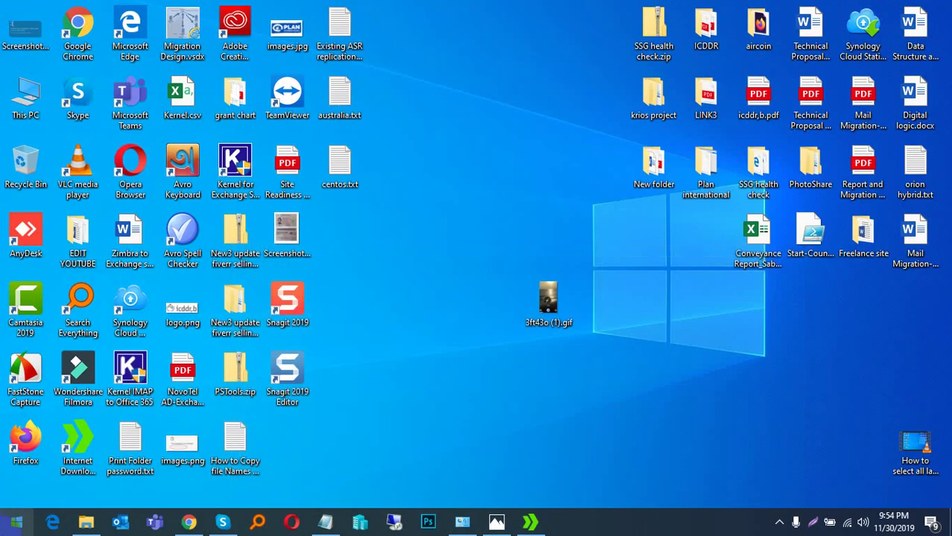
- Run ipconfig /flushdns in an administrator PowerShell window
{"action": "right_click", "coordinate": [16, 522]}
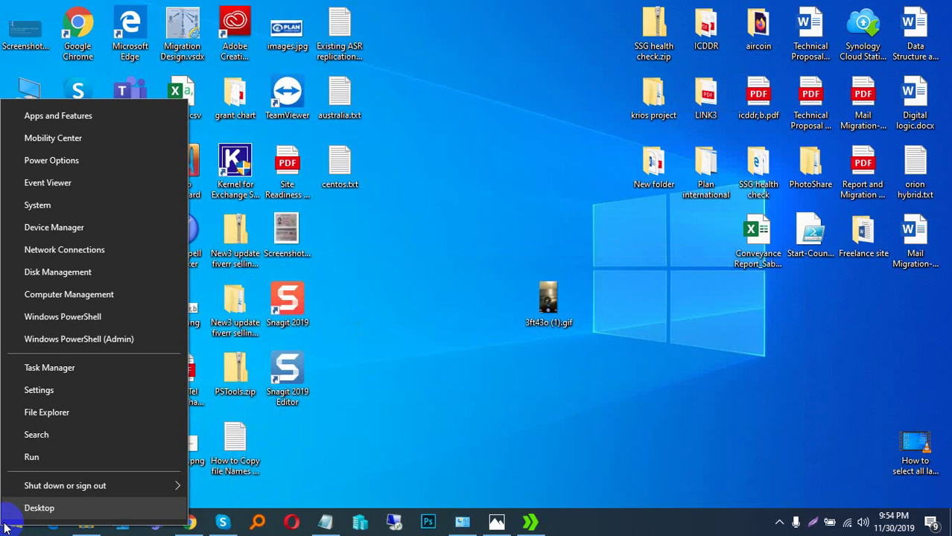
{"action": "left_click", "coordinate": [107, 341]}
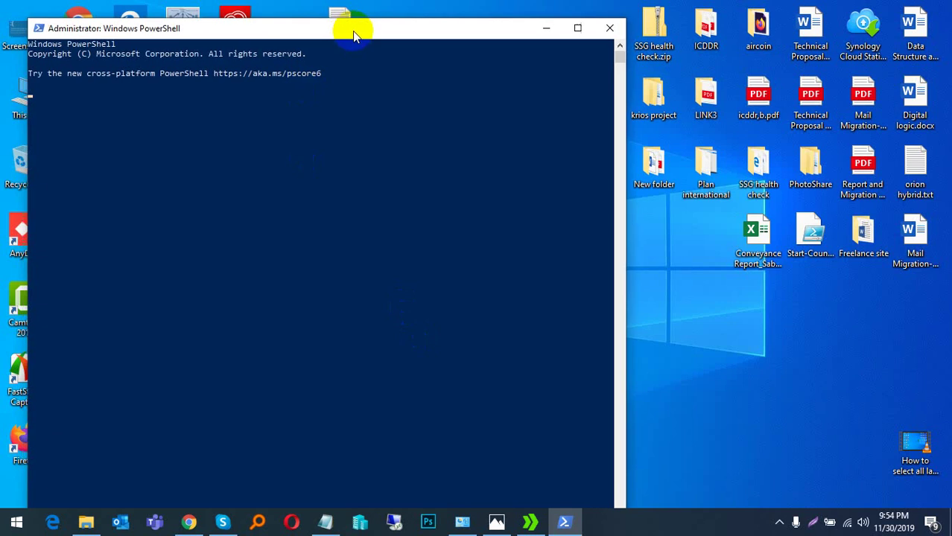
{"action": "left_click_drag", "start_coordinate": [353, 31], "coordinate": [467, 32]}
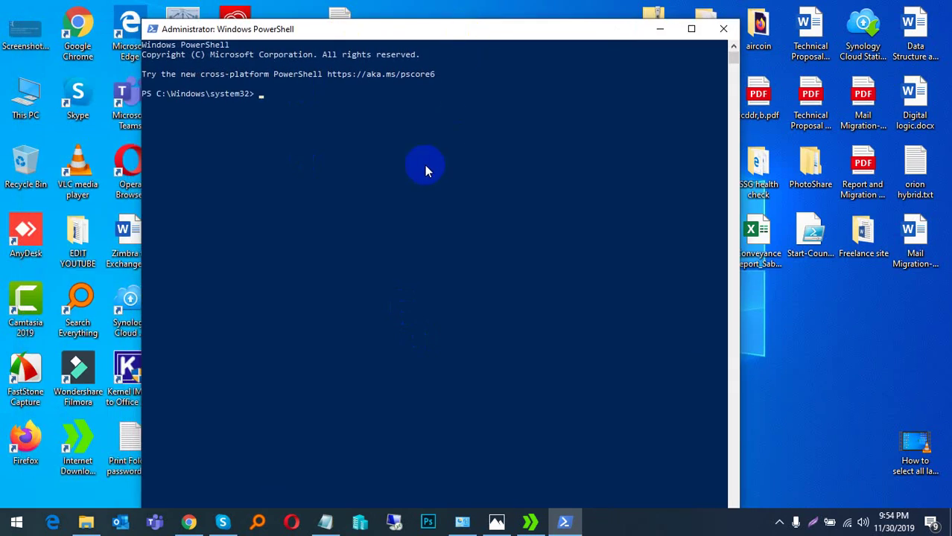
{"action": "type", "text": "ipconfig /flushdns"}
{"action": "key", "text": "Return"}
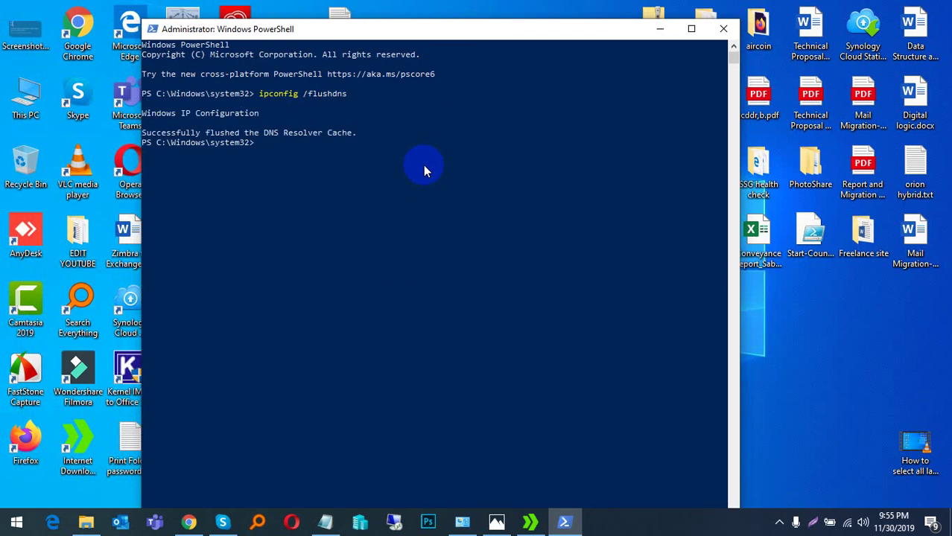
- Close PowerShell and open the Wi-Fi adapter's Properties via Network & Internet settings' adapter list
{"action": "left_click", "coordinate": [723, 30]}
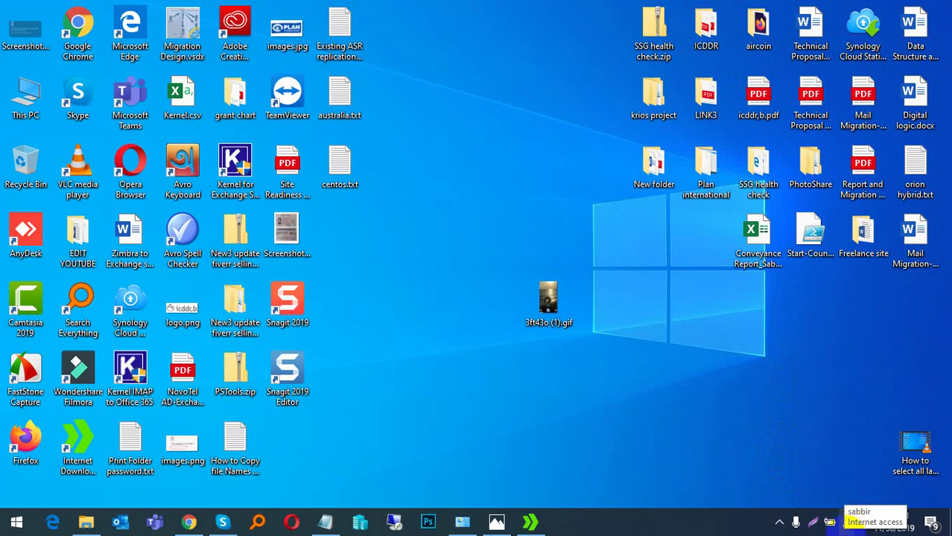
{"action": "right_click", "coordinate": [846, 522]}
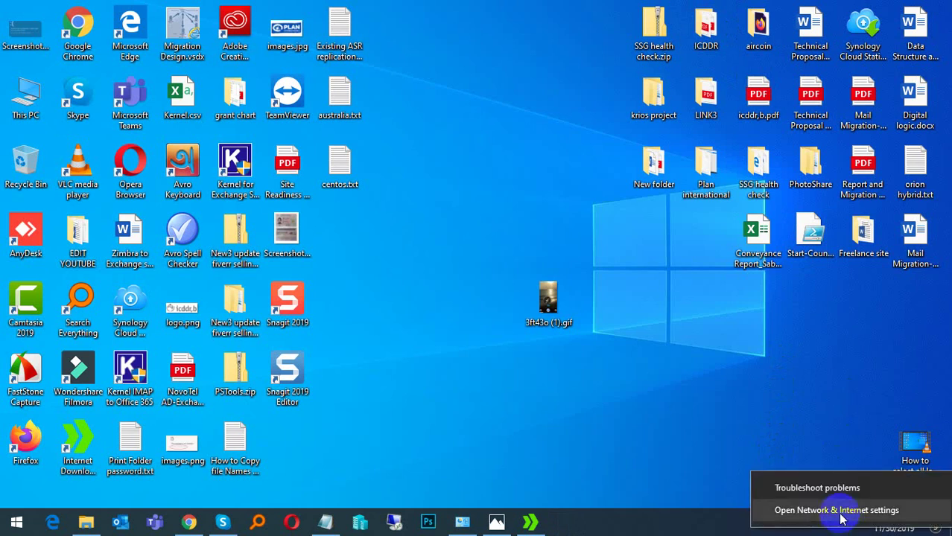
{"action": "left_click", "coordinate": [844, 511]}
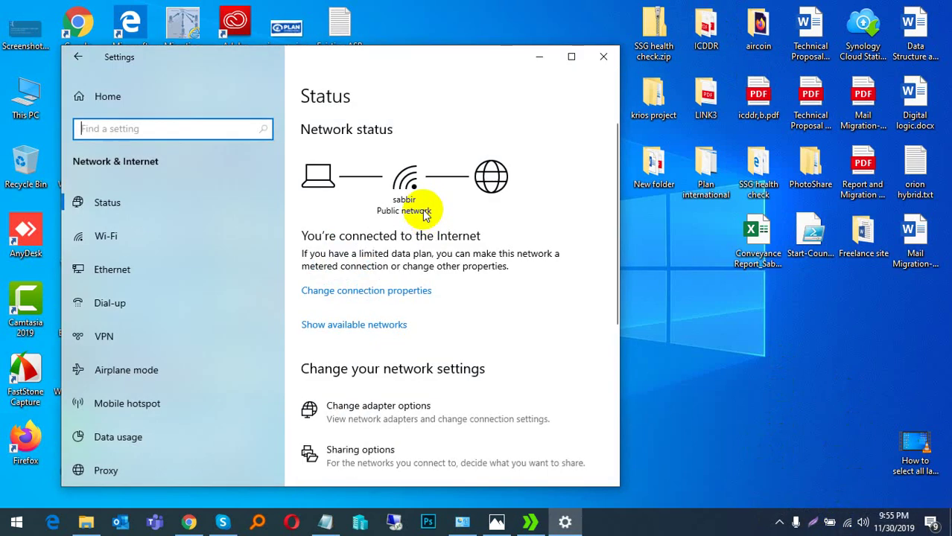
{"action": "left_click", "coordinate": [394, 416]}
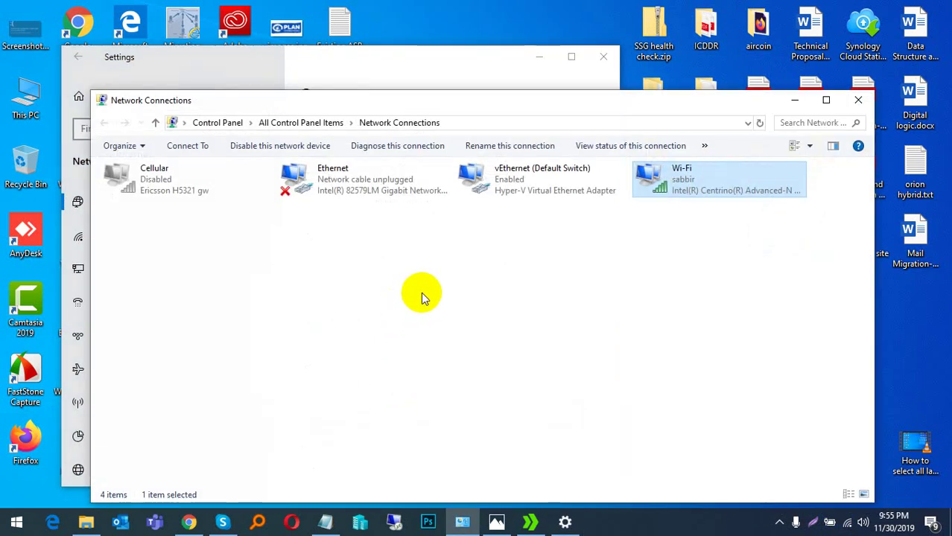
{"action": "right_click", "coordinate": [690, 187]}
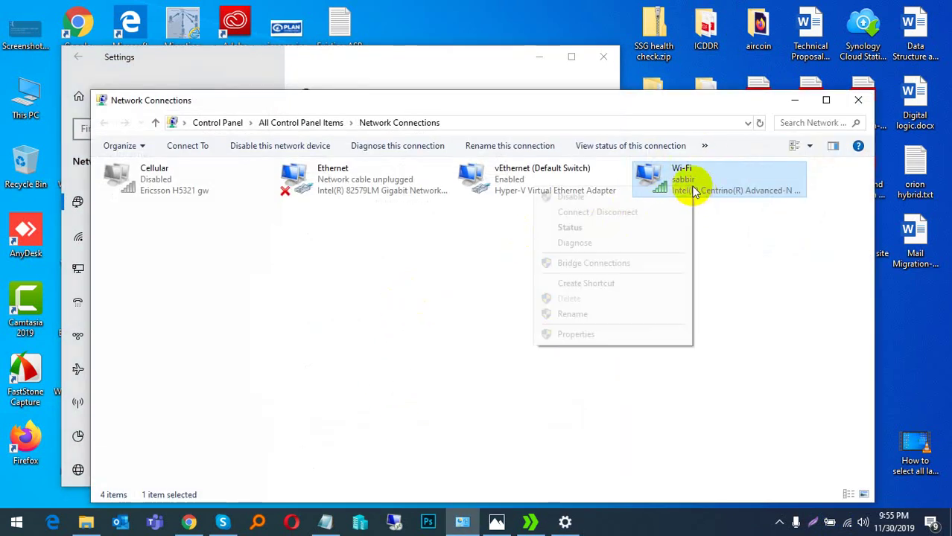
{"action": "left_click", "coordinate": [577, 335]}
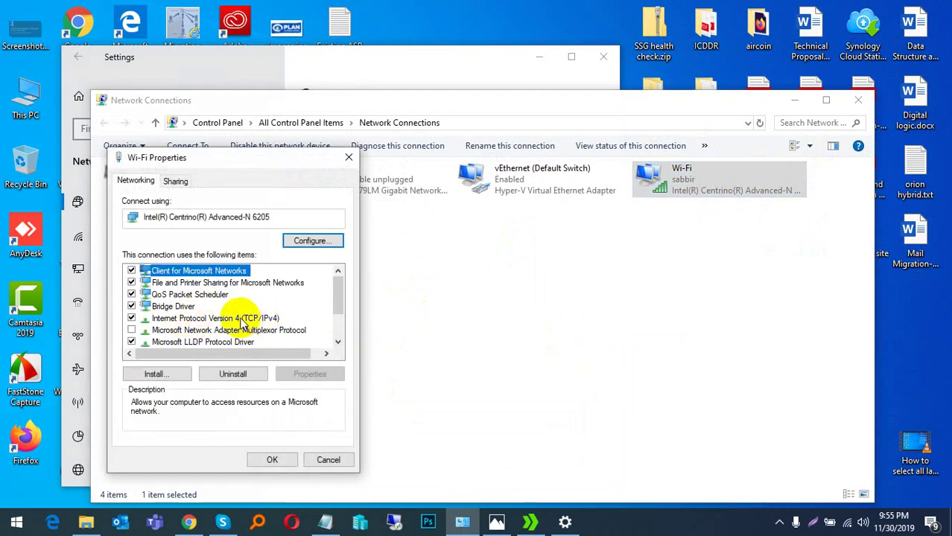
- Set IPv4 preferred DNS to 8.8.8.8 and alternate to 8.8.4.4, then confirm both dialogs
{"action": "double_click", "coordinate": [231, 319]}
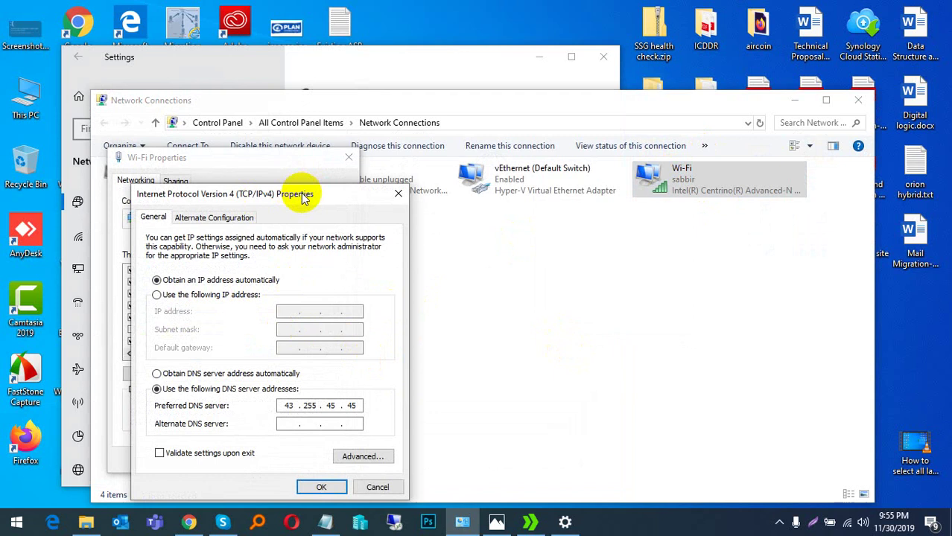
{"action": "left_click_drag", "start_coordinate": [304, 192], "coordinate": [392, 102]}
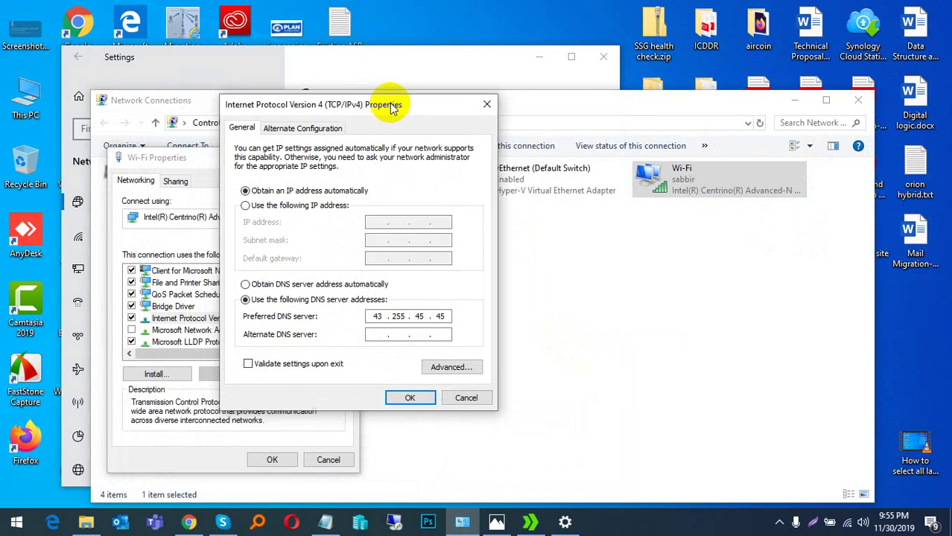
{"action": "left_click", "coordinate": [445, 316]}
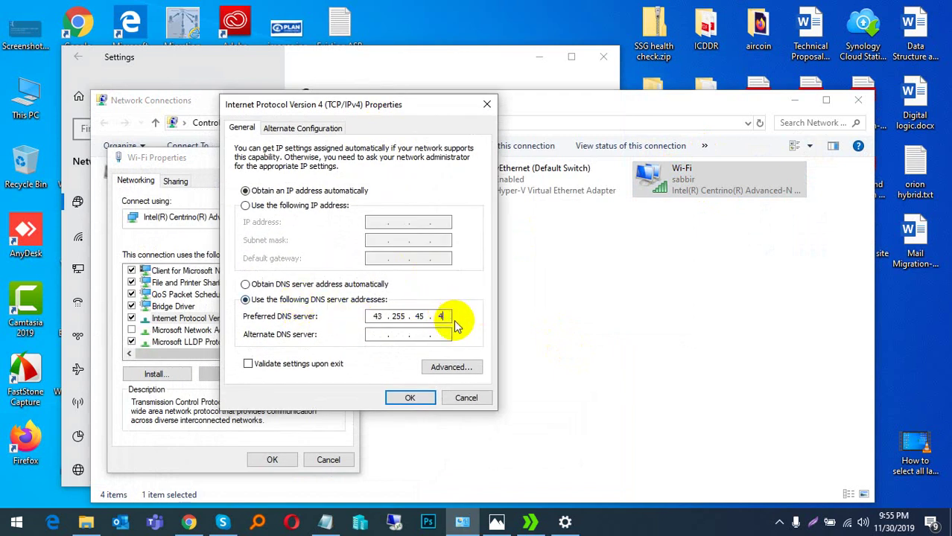
{"action": "key", "text": "BackSpace"}
{"action": "key", "text": "BackSpace"}
{"action": "key", "text": "BackSpace"}
{"action": "key", "text": "BackSpace"}
{"action": "key", "text": "BackSpace"}
{"action": "key", "text": "BackSpace"}
{"action": "key", "text": "BackSpace"}
{"action": "key", "text": "BackSpace"}
{"action": "type", "text": "8.8.8.8"}
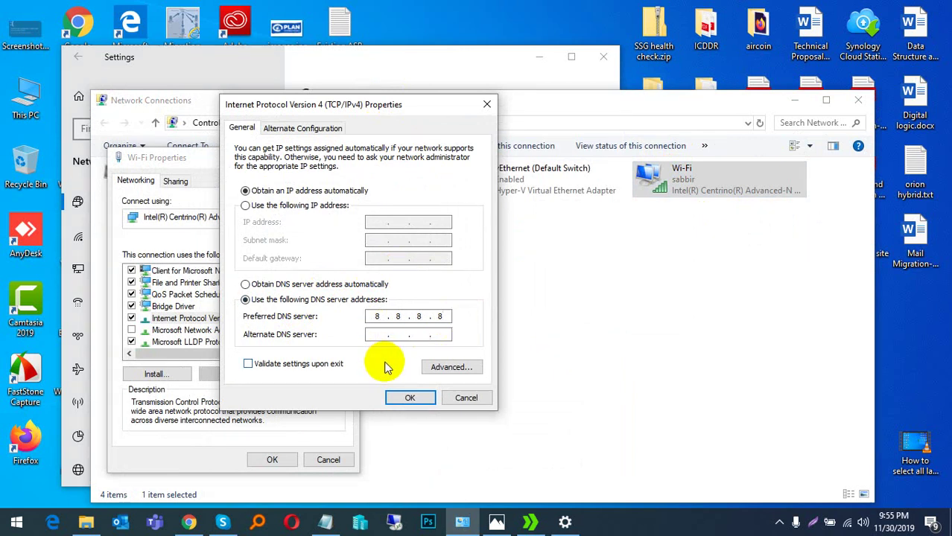
{"action": "type", "text": "8.8.4.4"}
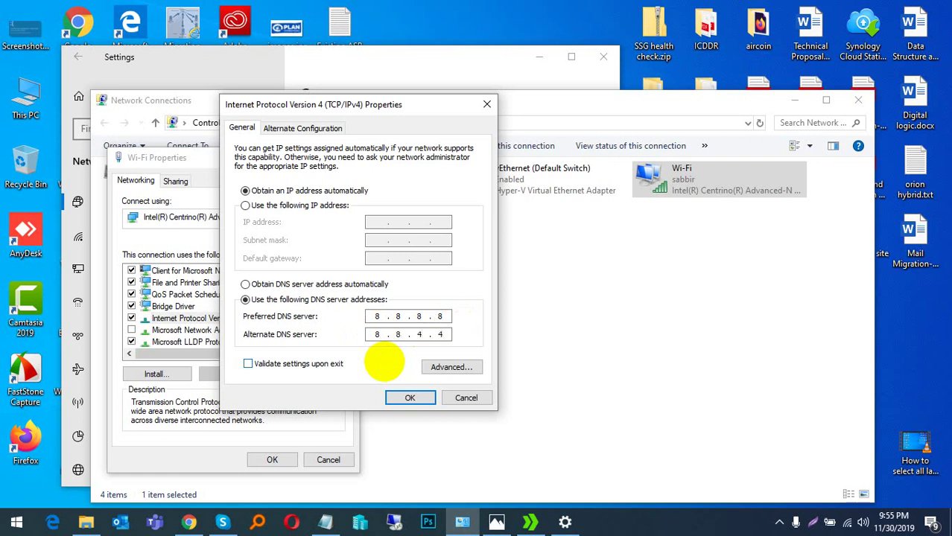
{"action": "left_click", "coordinate": [412, 397]}
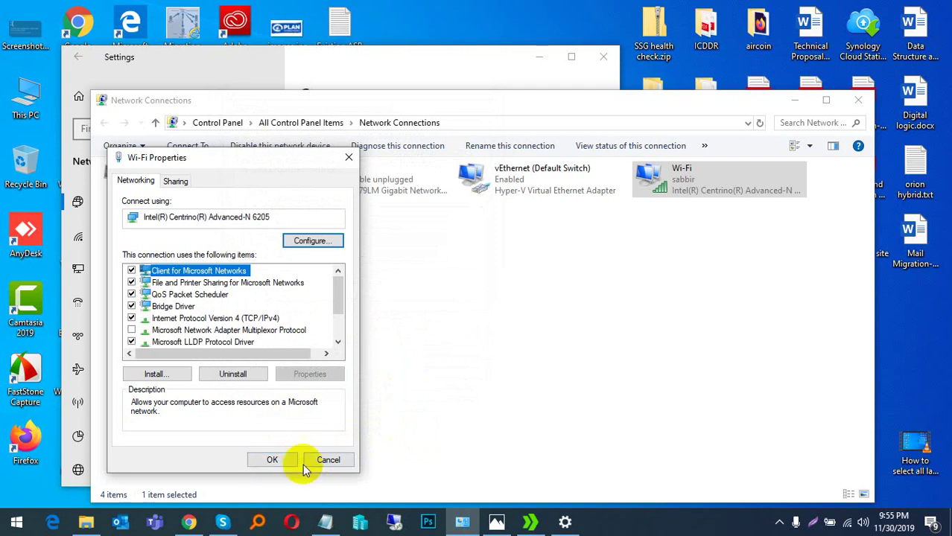
{"action": "left_click", "coordinate": [280, 459]}
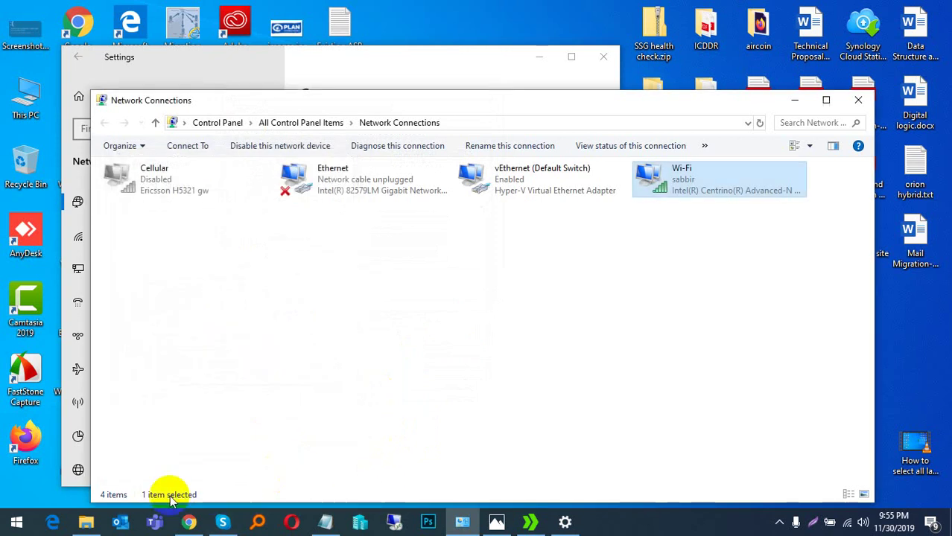
- Run ipconfig /flushdns again in an administrator PowerShell, then close the window
{"action": "right_click", "coordinate": [26, 516]}
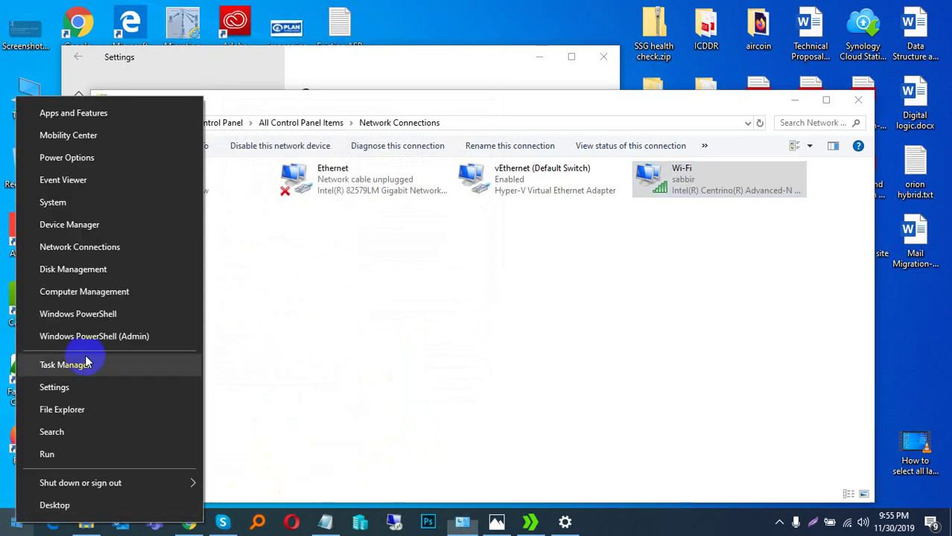
{"action": "left_click", "coordinate": [103, 340]}
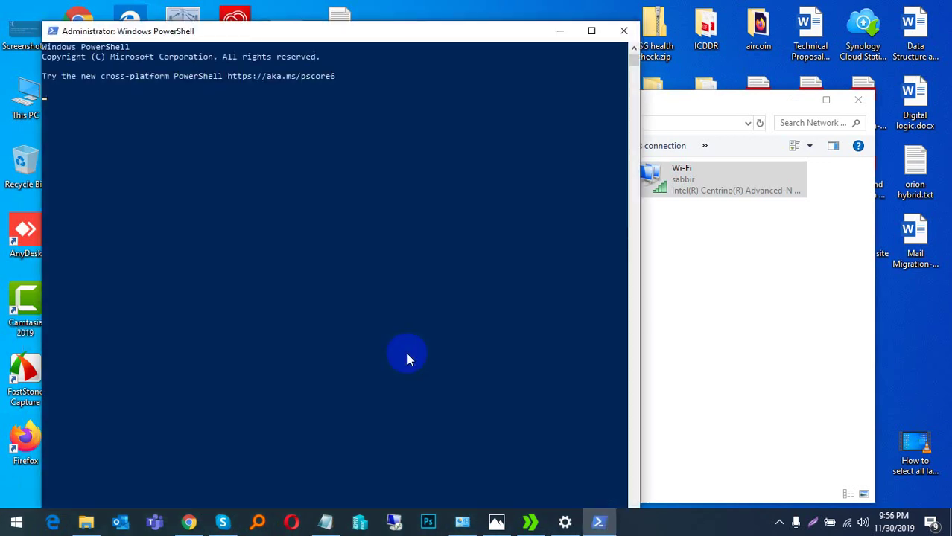
{"action": "type", "text": "ip"}
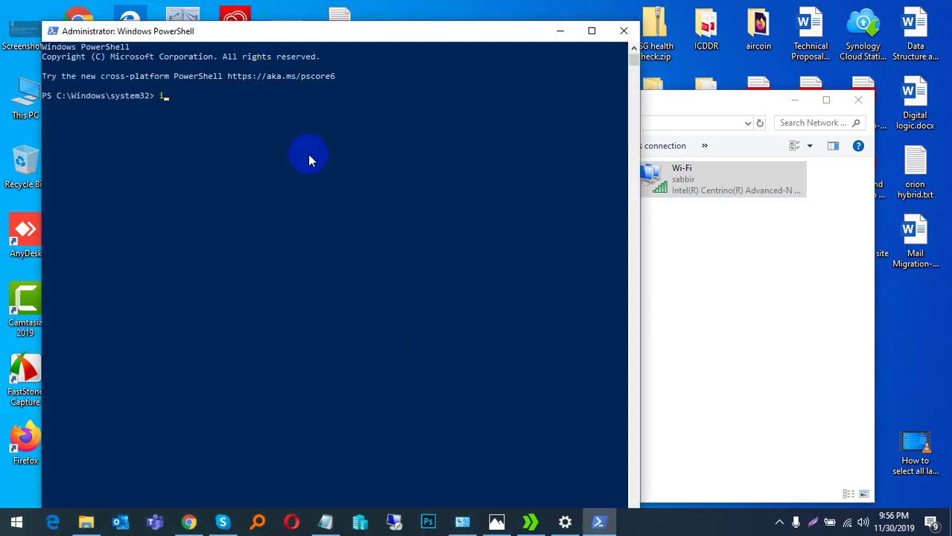
{"action": "type", "text": "config /flushdns"}
{"action": "key", "text": "Return"}
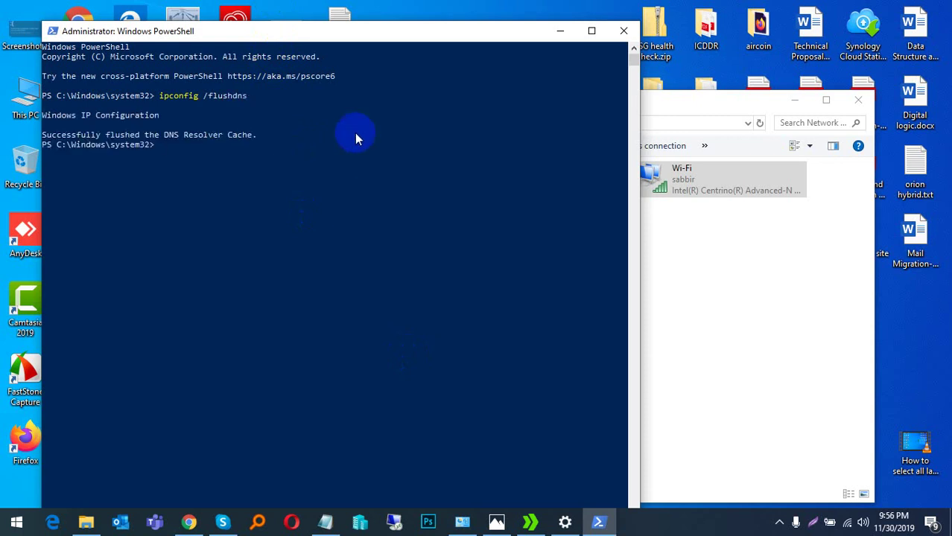
{"action": "left_click", "coordinate": [623, 31]}
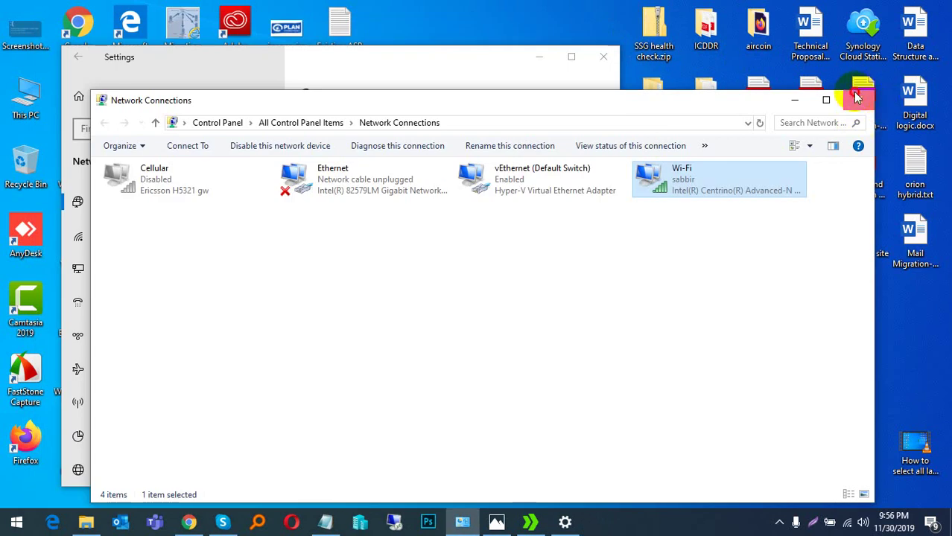
- Close Network Connections and Settings, then copy the chrome://flags/ address from the notes
{"action": "left_click", "coordinate": [857, 99]}
{"action": "left_click", "coordinate": [604, 57]}
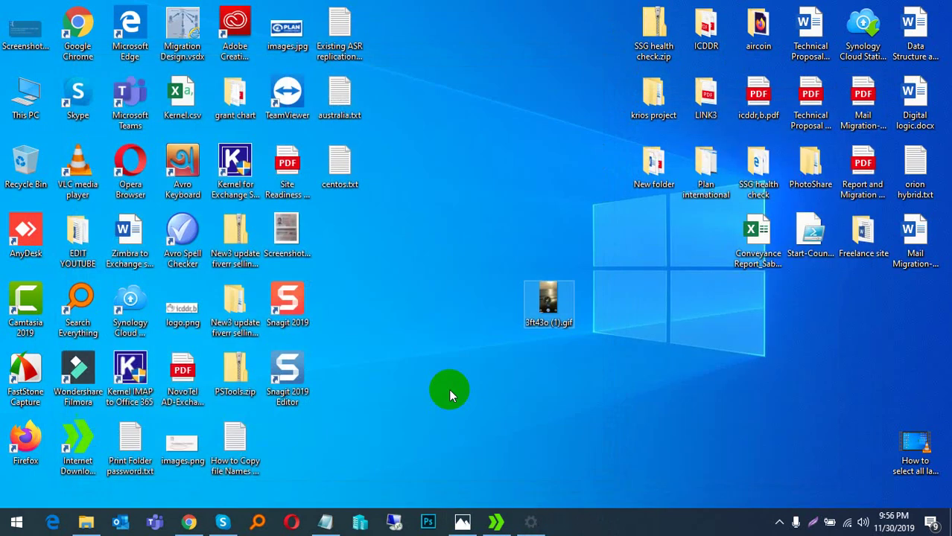
{"action": "left_click", "coordinate": [328, 523]}
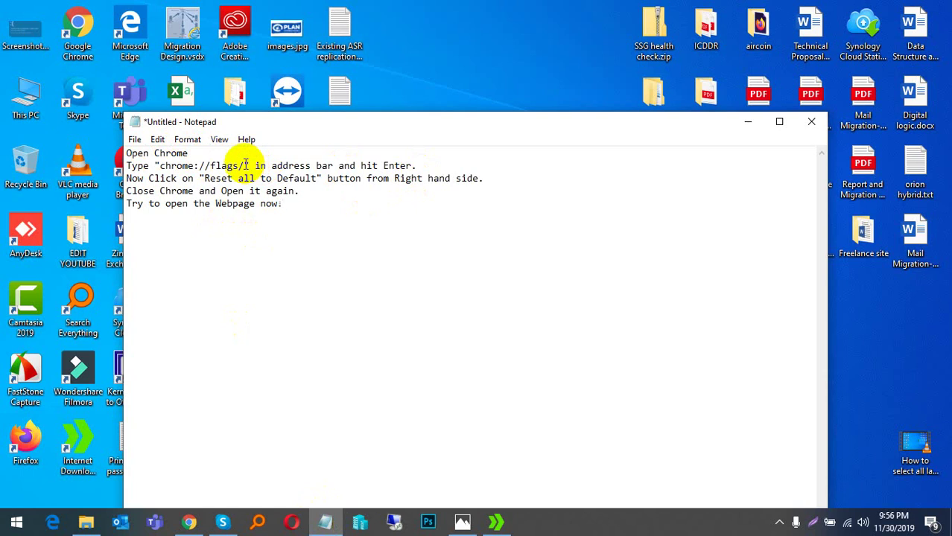
{"action": "left_click_drag", "start_coordinate": [245, 165], "coordinate": [159, 165]}
{"action": "right_click", "coordinate": [183, 170]}
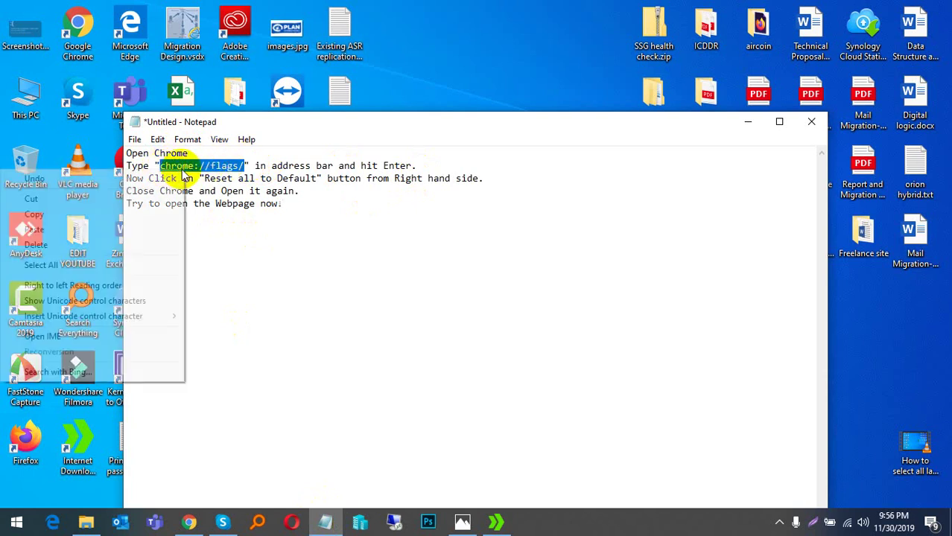
{"action": "left_click", "coordinate": [95, 214]}
- Load chrome://flags/ in Chrome and find the 'Reset all to Default' instruction in the notes
{"action": "left_click", "coordinate": [191, 524]}
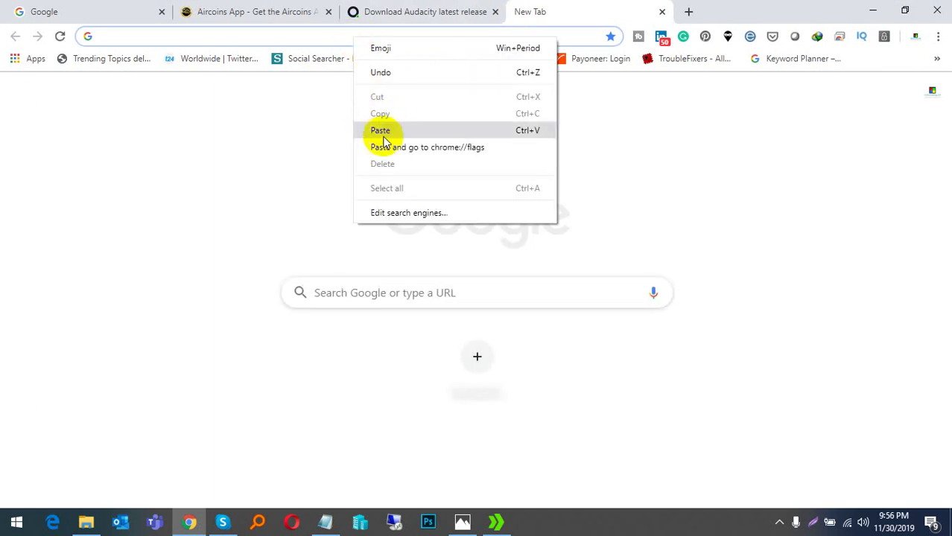
{"action": "left_click", "coordinate": [379, 134]}
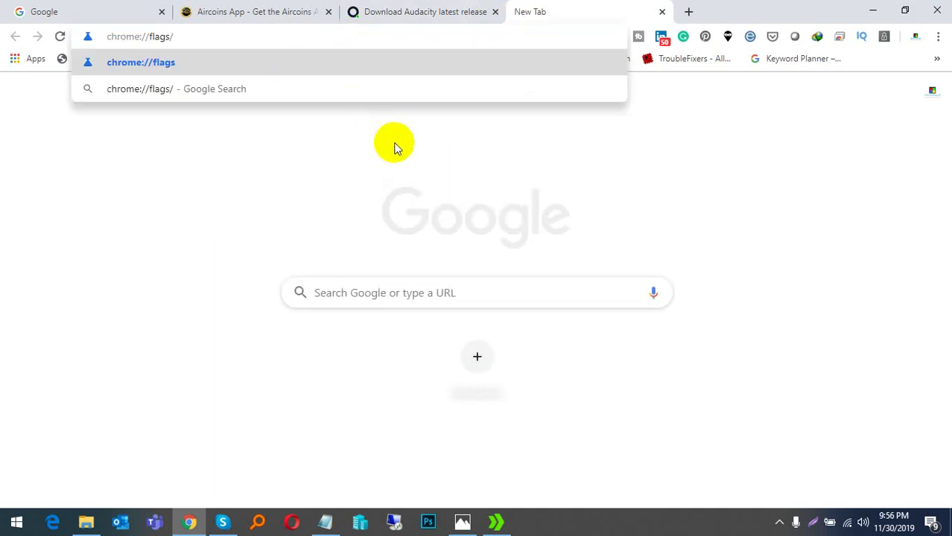
{"action": "key", "text": "Return"}
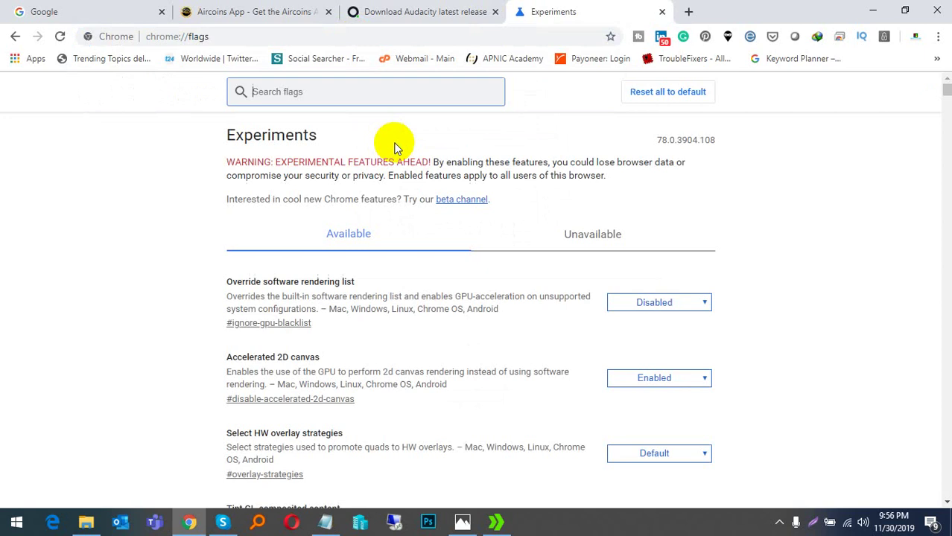
{"action": "left_click", "coordinate": [328, 522]}
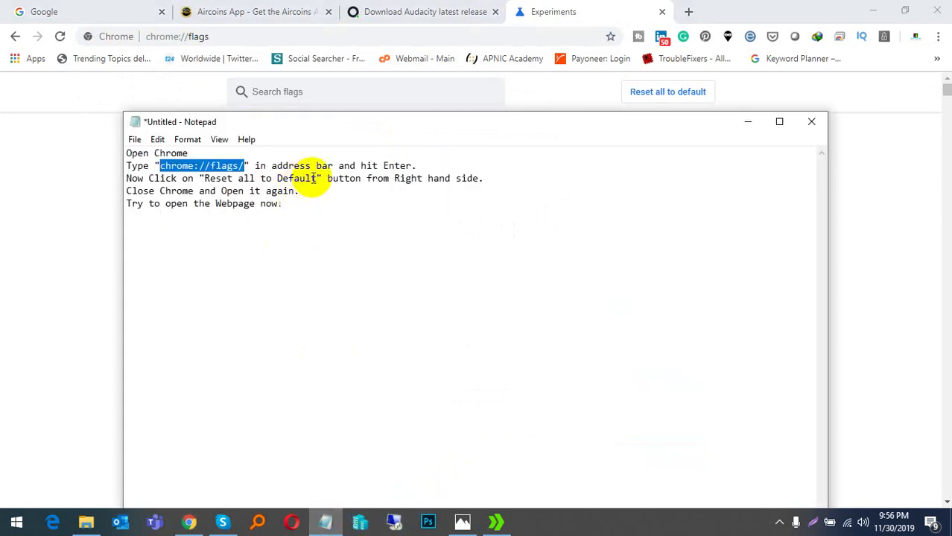
{"action": "left_click_drag", "start_coordinate": [318, 179], "coordinate": [223, 179]}
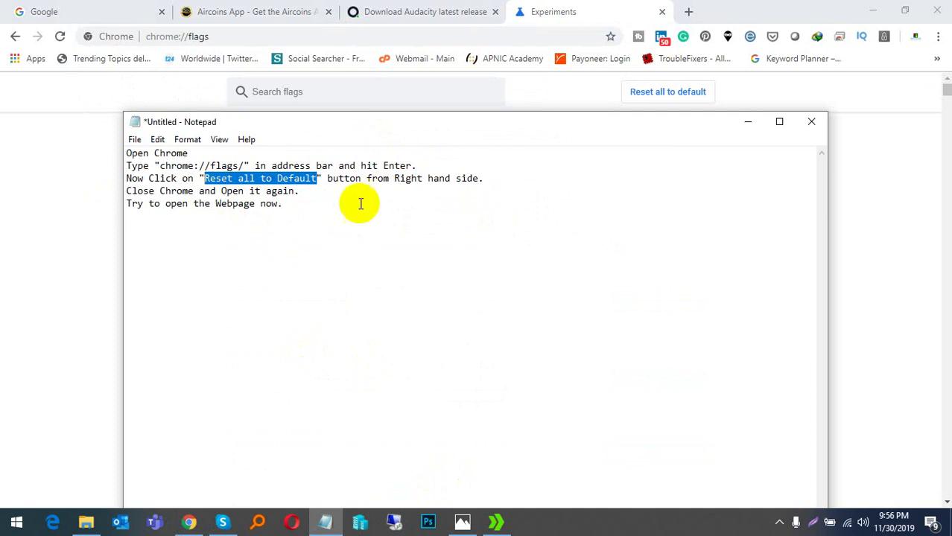
{"action": "left_click", "coordinate": [748, 125]}
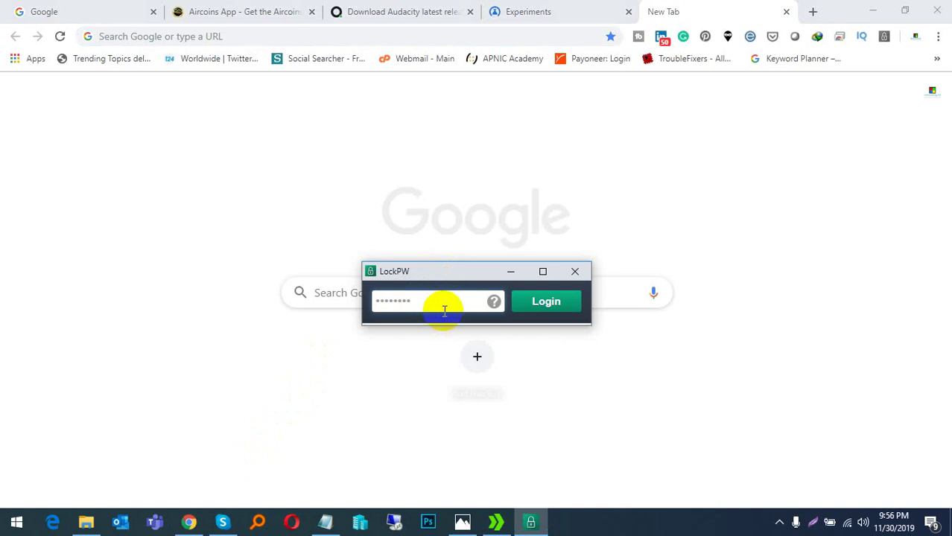
- Unlock Chrome's LockPW prompt with the password, retrying once after rejection, then minimize Chrome
{"action": "type", "text": "***********"}
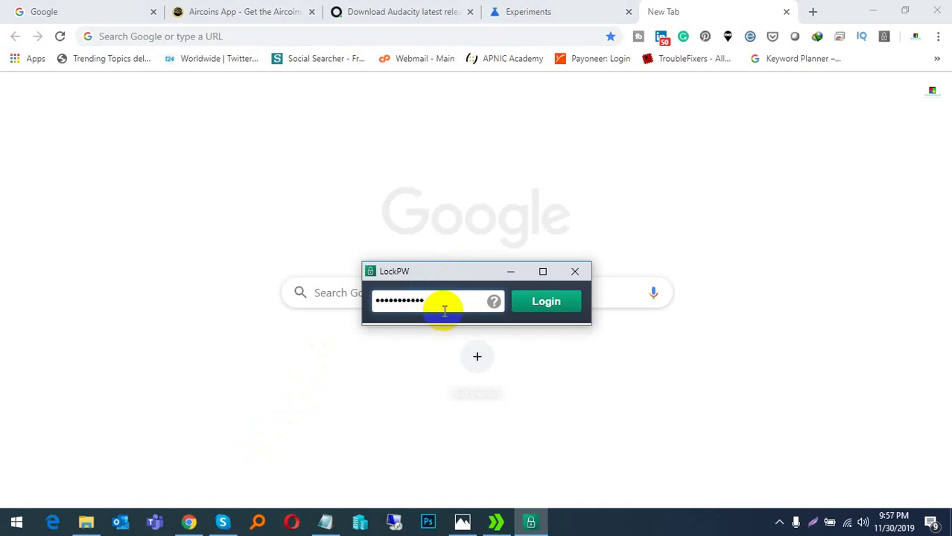
{"action": "left_click", "coordinate": [525, 309]}
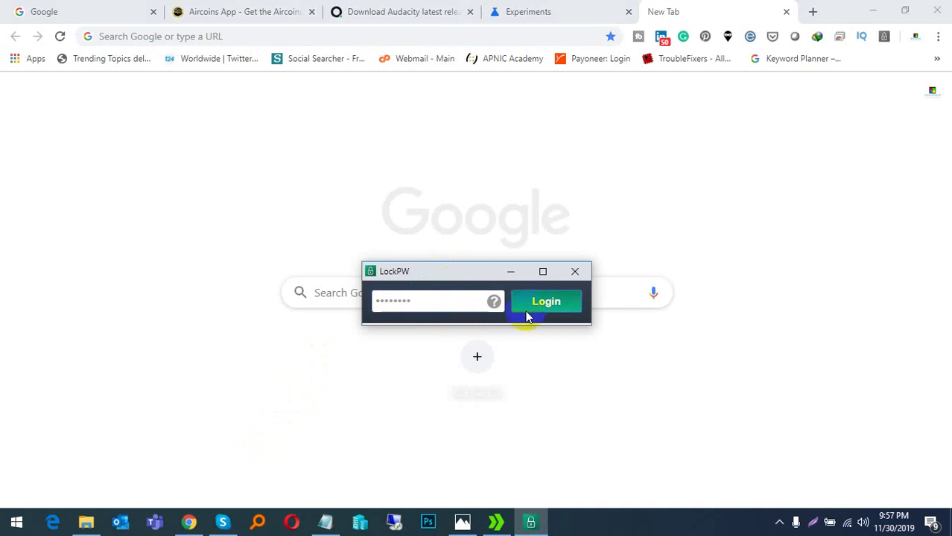
{"action": "left_click", "coordinate": [476, 297]}
{"action": "type", "text": "****"}
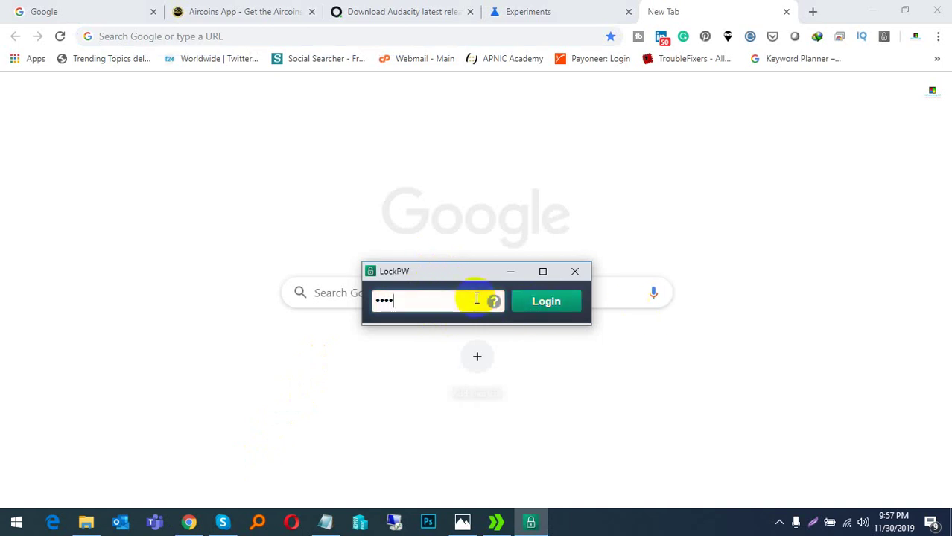
{"action": "type", "text": "******"}
{"action": "key", "text": "Return"}
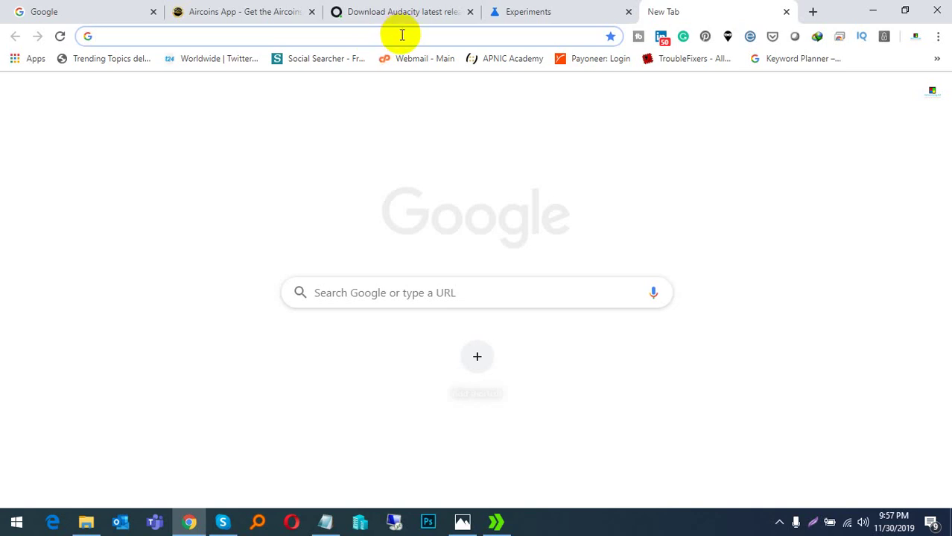
{"action": "left_click", "coordinate": [873, 10]}
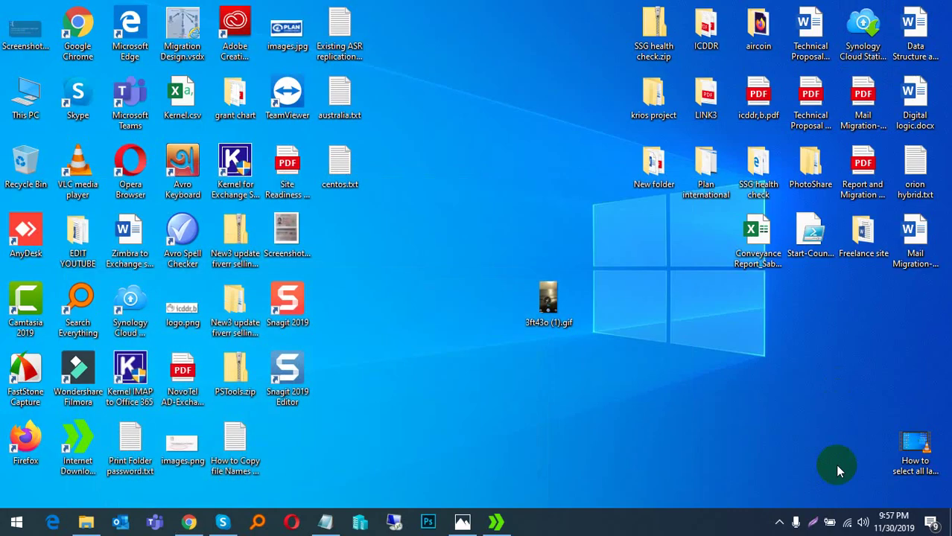
{"action": "left_click", "coordinate": [779, 522]}
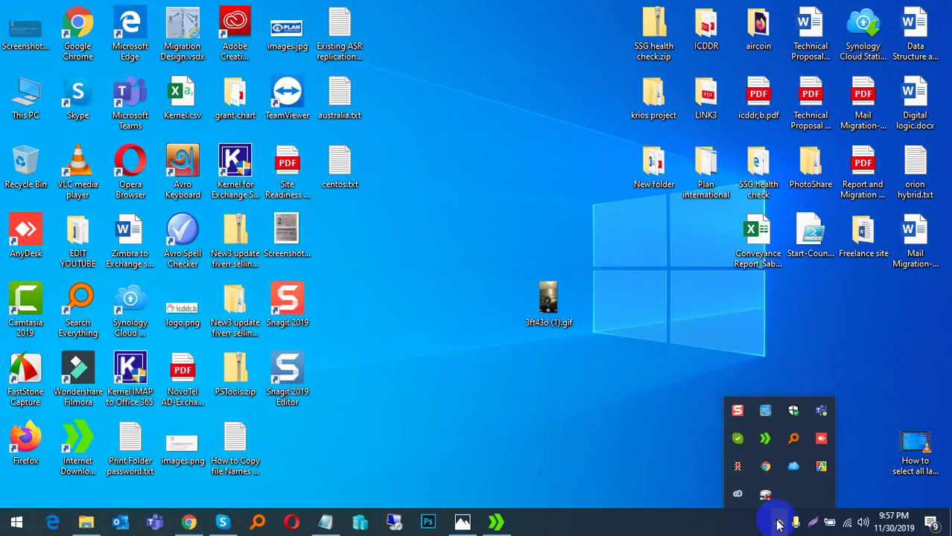